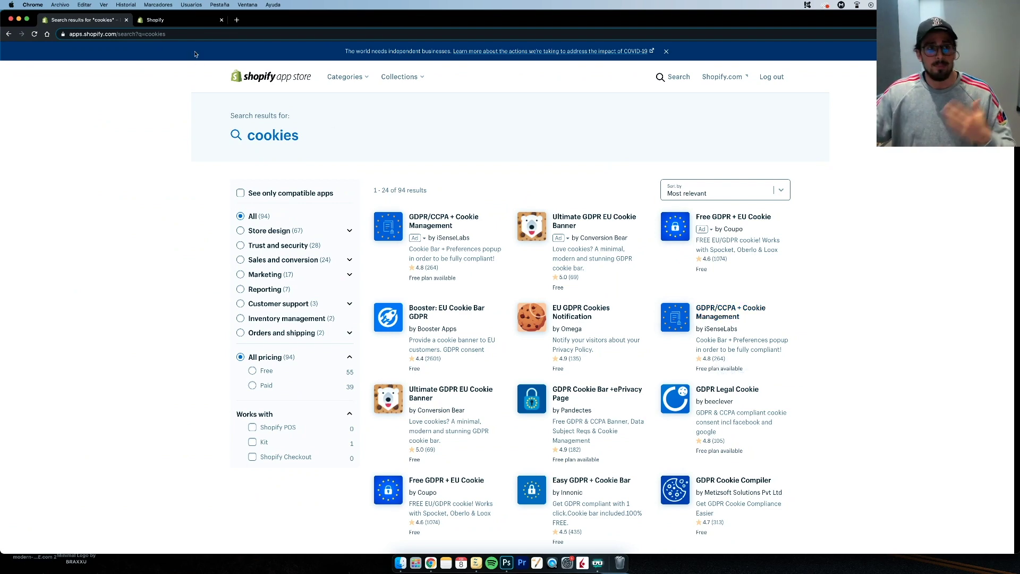
# Switch to the GDPR/CCPA + Cookie Management app in the Shopify admin and check the Show Cookie Consent Bar setting under Global Settings
pyautogui.click(188, 21)
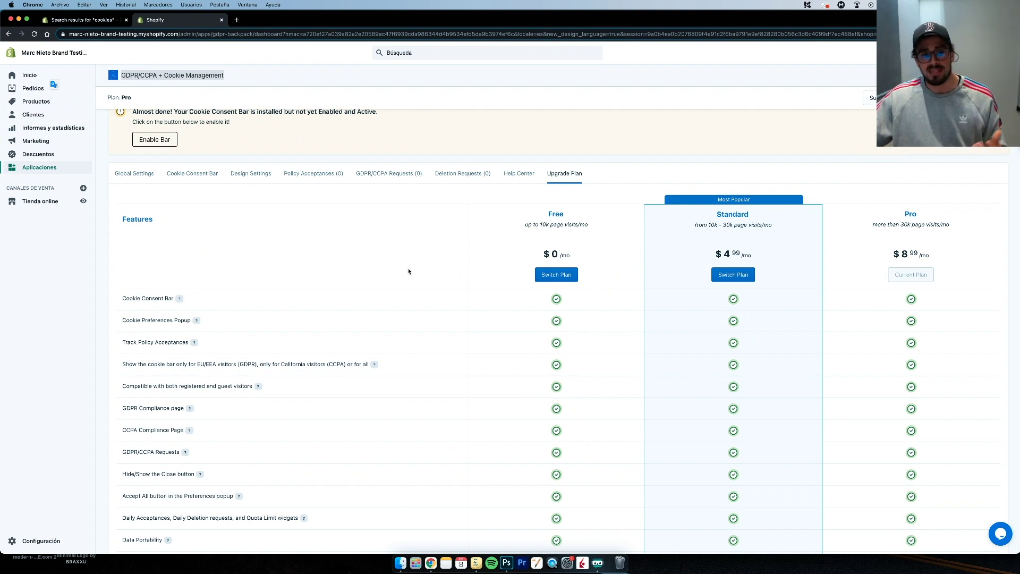
pyautogui.scroll(-1, 409, 271)
pyautogui.click(135, 145)
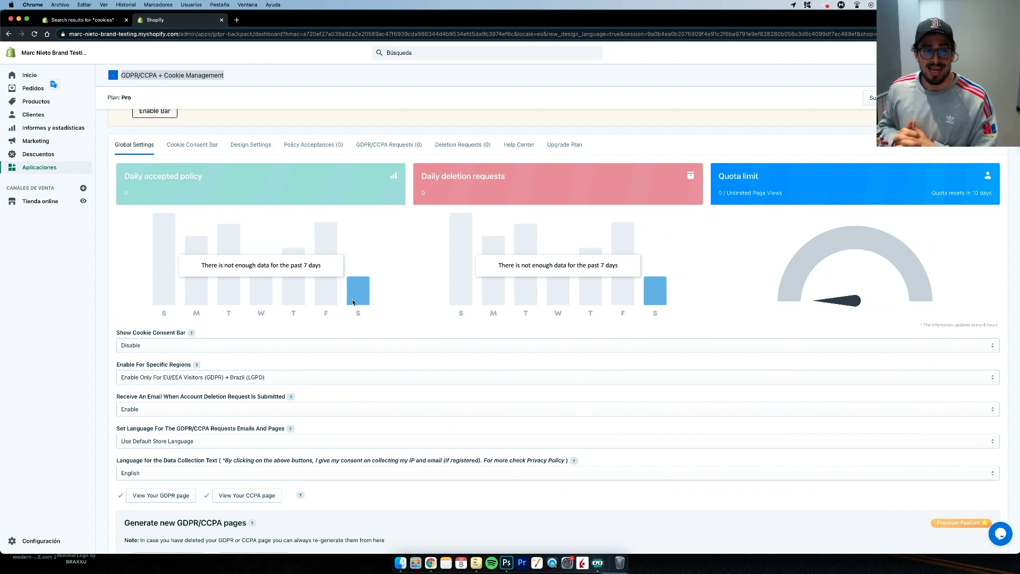
pyautogui.click(166, 345)
pyautogui.click(167, 346)
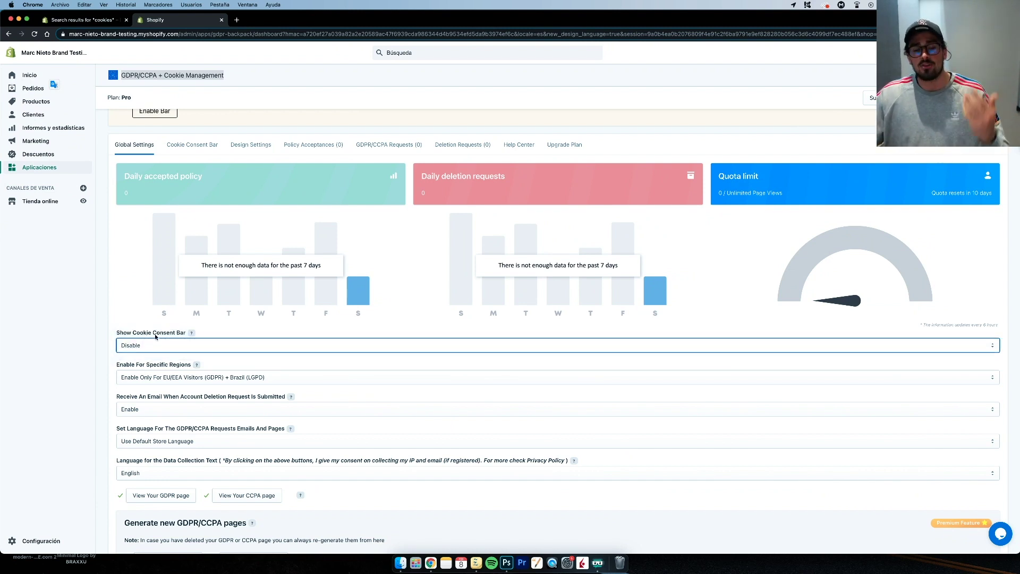
# Select "Enable Only For EU/EEA Visitors (GDPR) + Brazil (LGPD)" as the regions where the consent bar is enabled
pyautogui.scroll(-1, 175, 386)
pyautogui.click(177, 373)
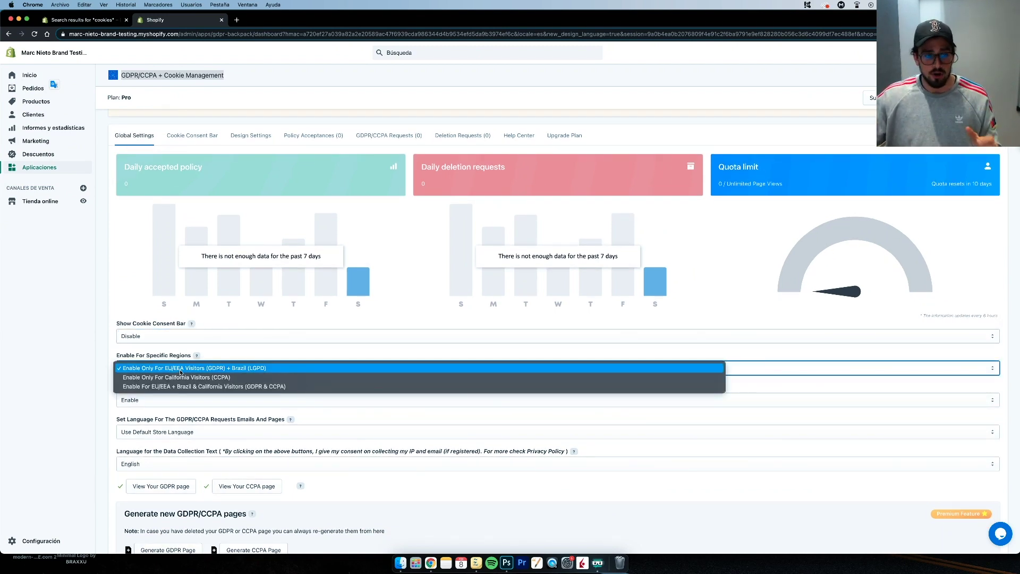
pyautogui.click(180, 371)
# Change the Accept Button Text in the Cookie Consent Bar settings to "Hola"
pyautogui.click(195, 179)
pyautogui.scroll(-2, 245, 220)
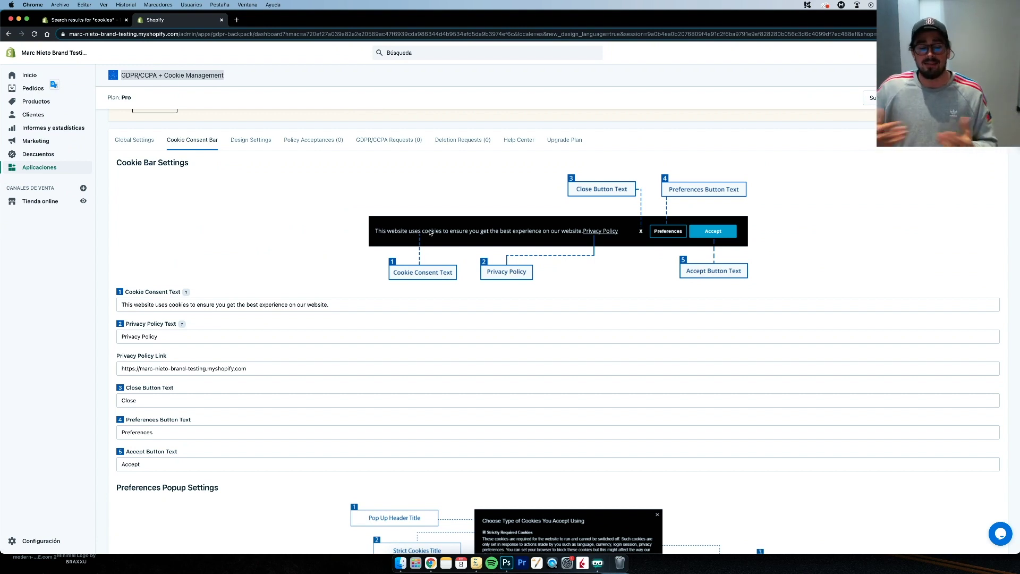
pyautogui.doubleClick(161, 466)
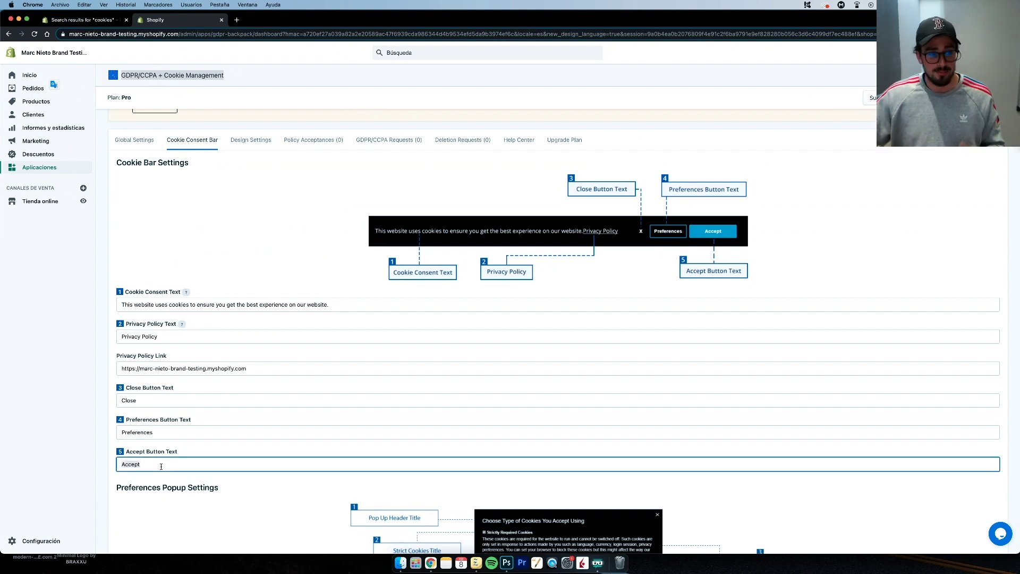
pyautogui.write('Hola')
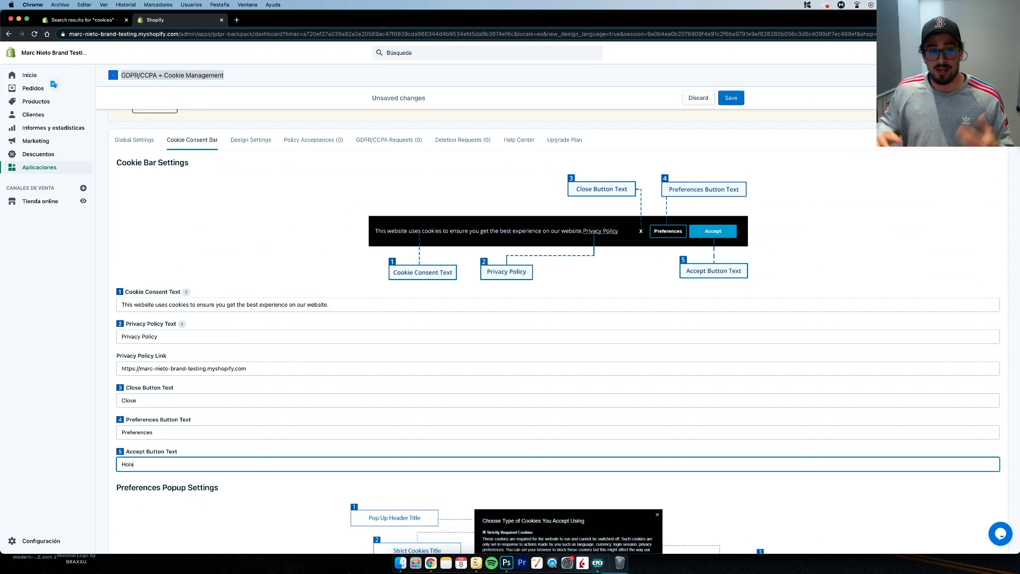
# Review the consent bar and preferences popup settings, and check the available bar positions in Design Settings
pyautogui.scroll(-3, 664, 199)
pyautogui.scroll(4, 665, 198)
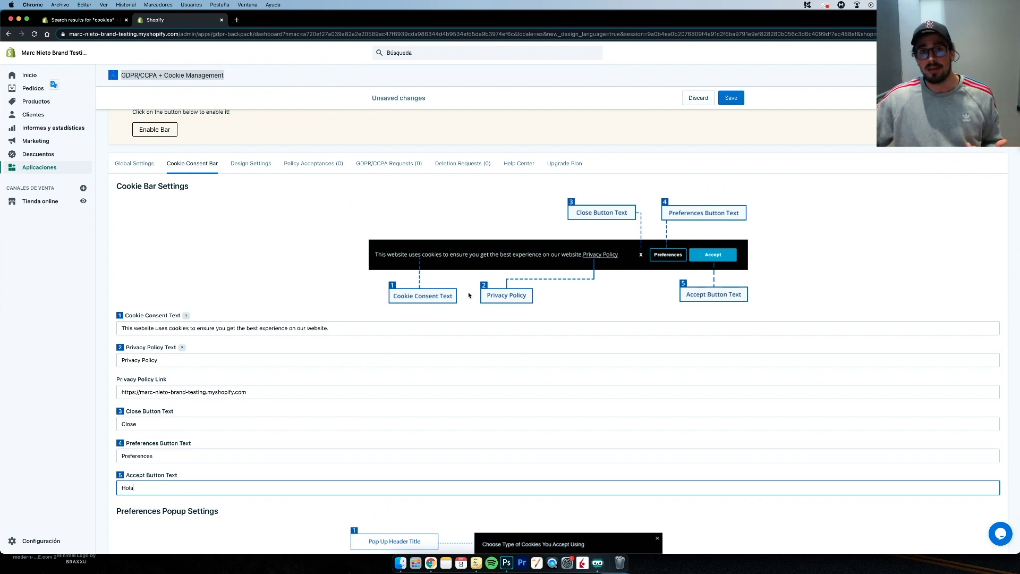
pyautogui.scroll(-4, 469, 295)
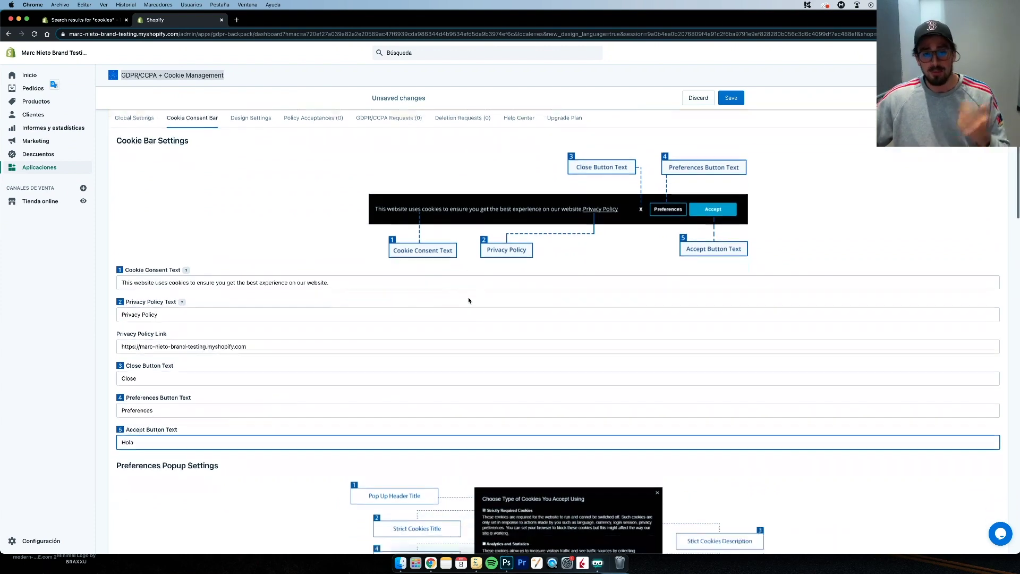
pyautogui.scroll(-3, 468, 300)
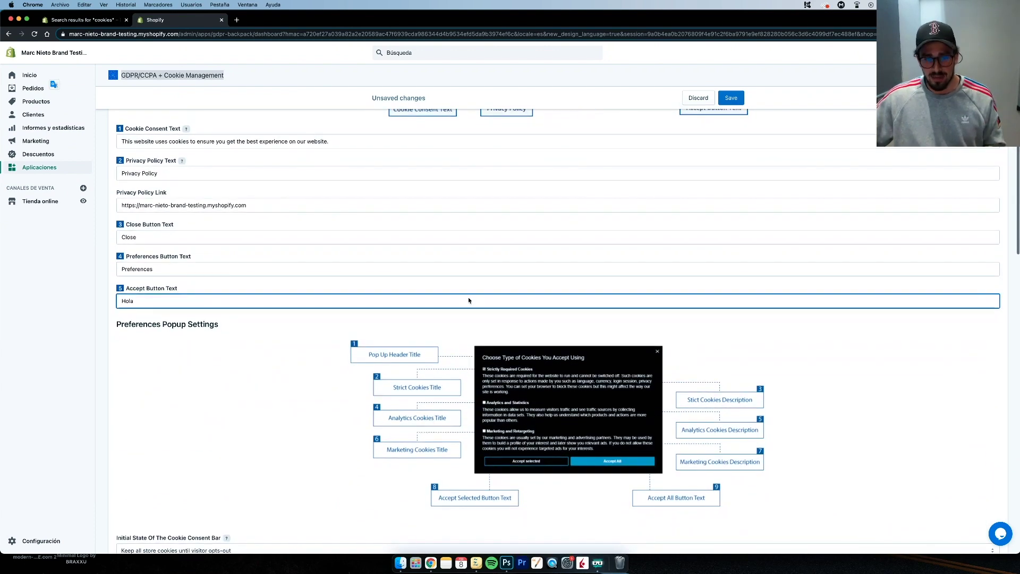
pyautogui.click(251, 159)
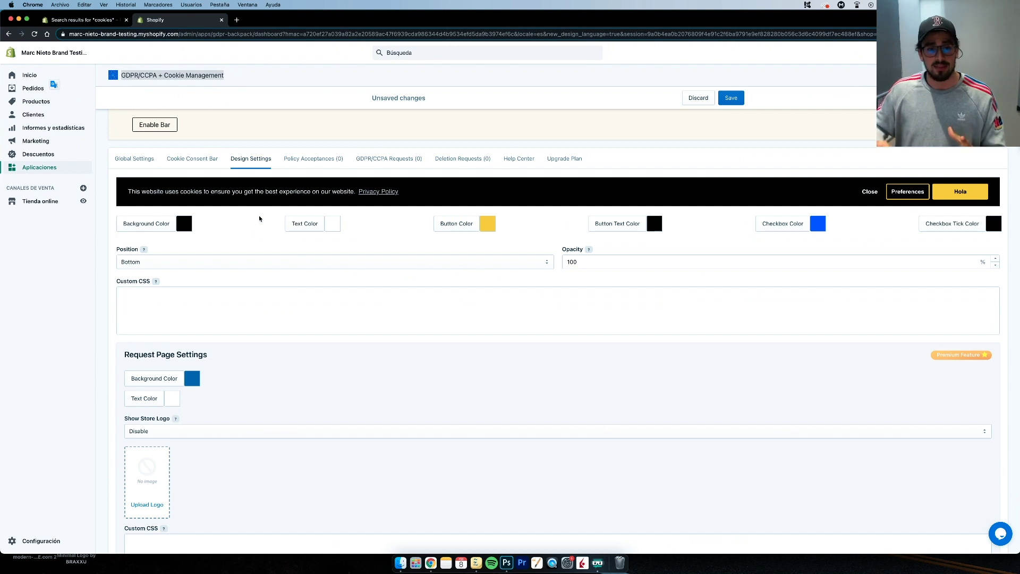
pyautogui.click(227, 263)
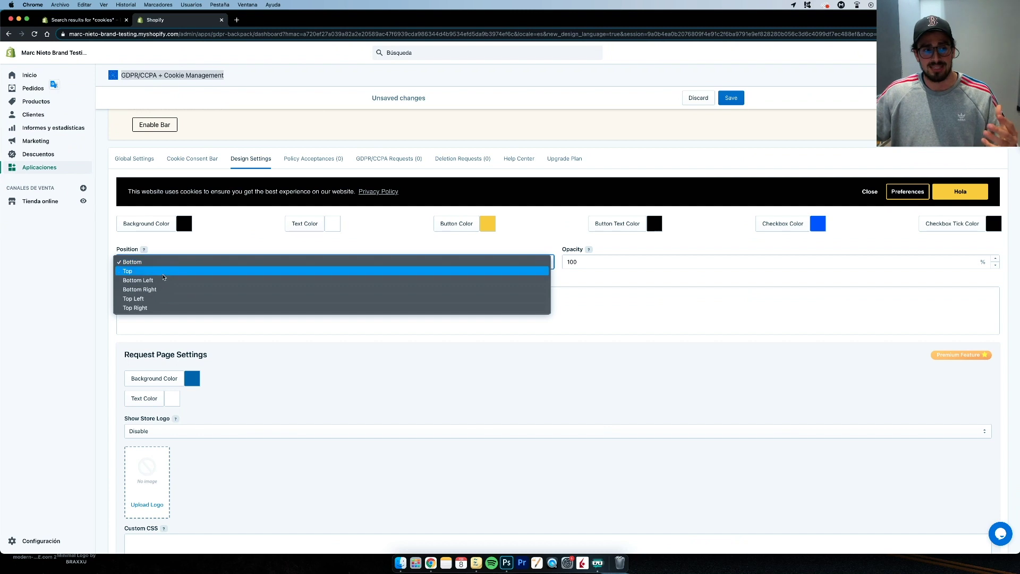
pyautogui.click(245, 243)
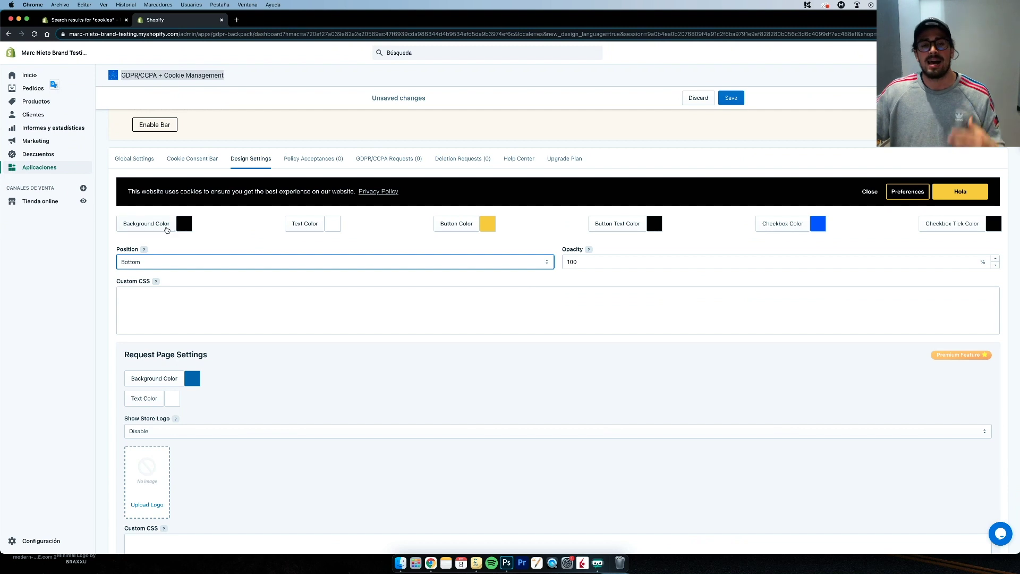
# Set the cookie bar's background color to pink and its text color to black (#000000)
pyautogui.click(185, 225)
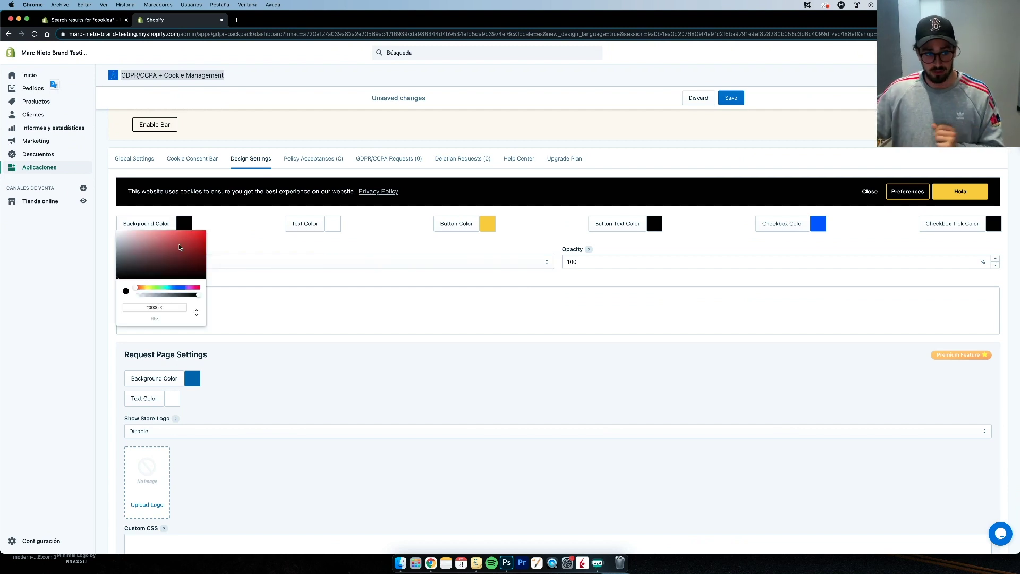
pyautogui.click(180, 235)
pyautogui.moveTo(181, 234); pyautogui.dragTo(156, 234)
pyautogui.click(321, 232)
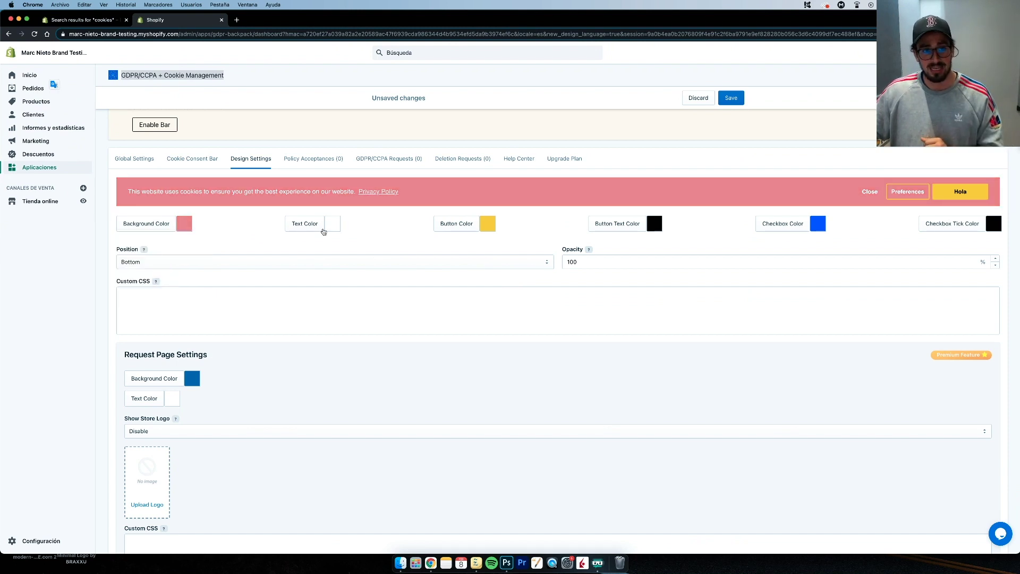
pyautogui.click(330, 224)
pyautogui.moveTo(319, 250); pyautogui.dragTo(278, 286)
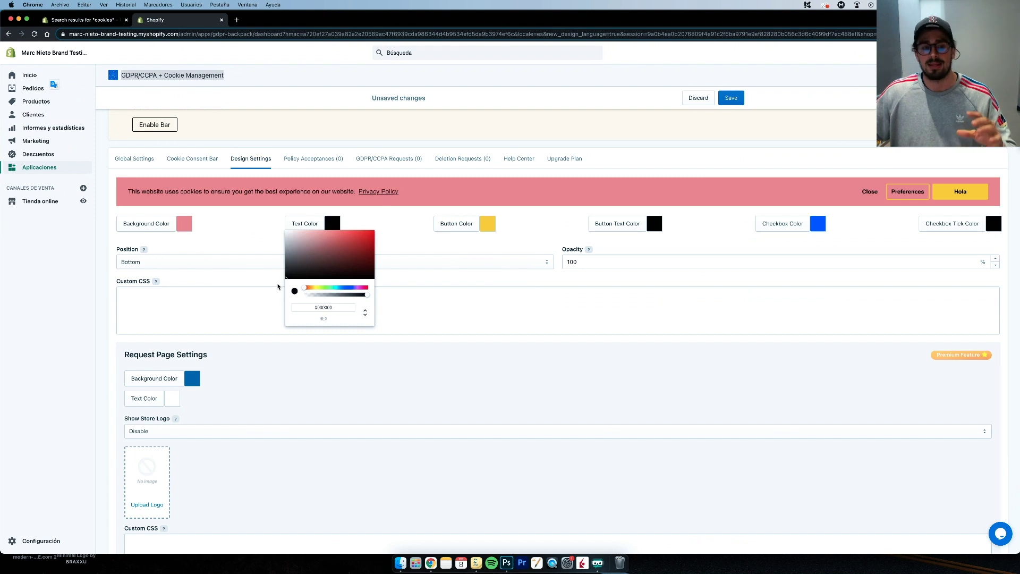
pyautogui.click(406, 236)
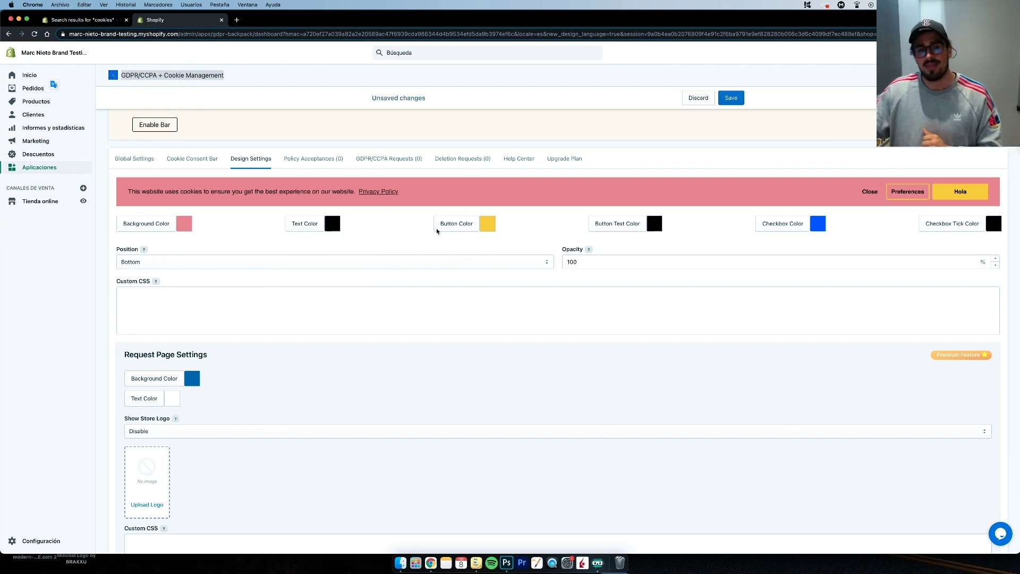
# Set the cookie bar's button color to white (#FFFFFF) and its button text color to black
pyautogui.click(487, 223)
pyautogui.moveTo(468, 250); pyautogui.dragTo(391, 217)
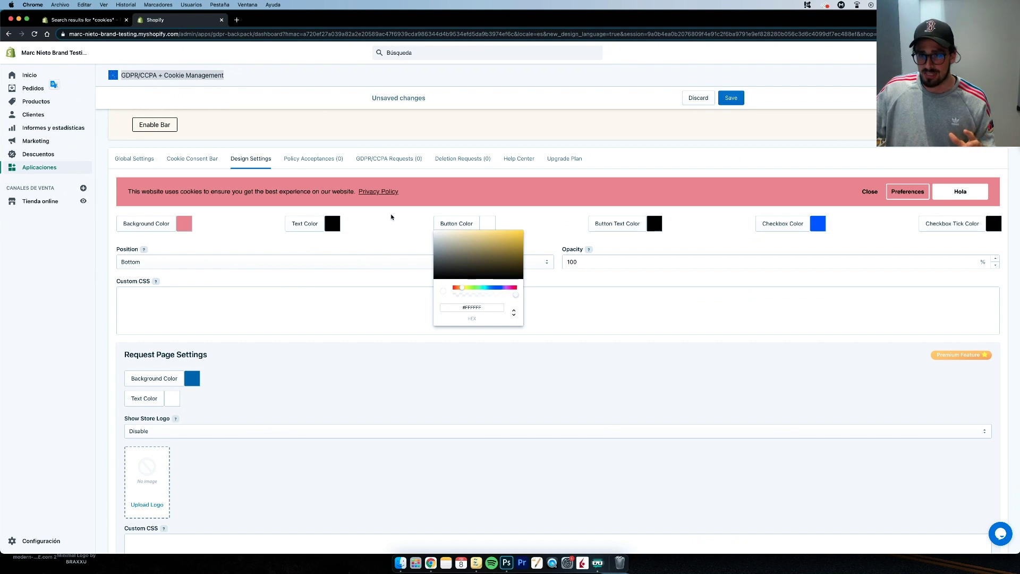
pyautogui.click(567, 220)
pyautogui.click(654, 224)
pyautogui.moveTo(643, 260); pyautogui.dragTo(556, 338)
pyautogui.click(721, 249)
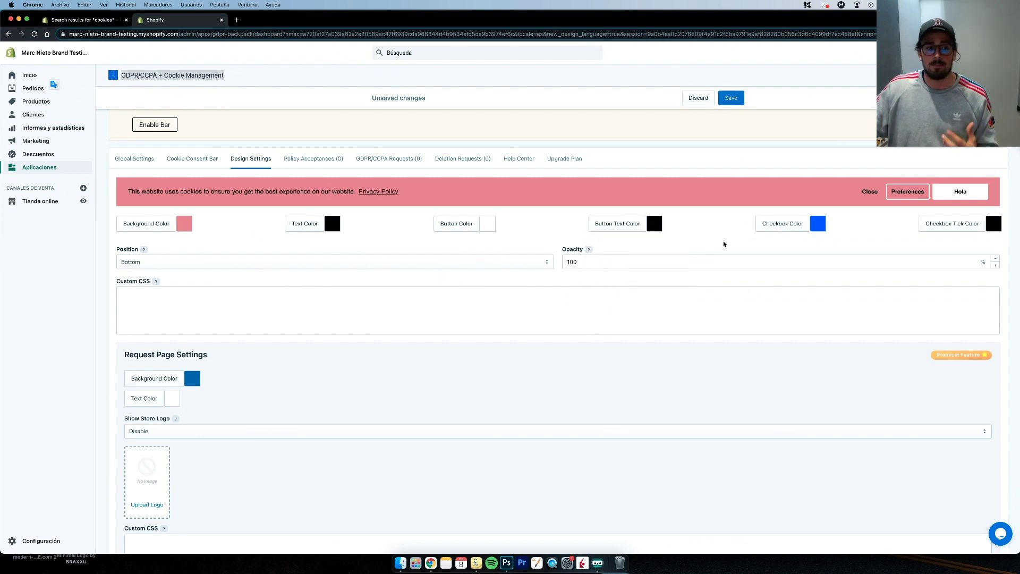
# Look at the Policy Acceptances and GDPR/CCPA Requests records, and revisit the design, global and cookie consent bar settings
pyautogui.click(313, 158)
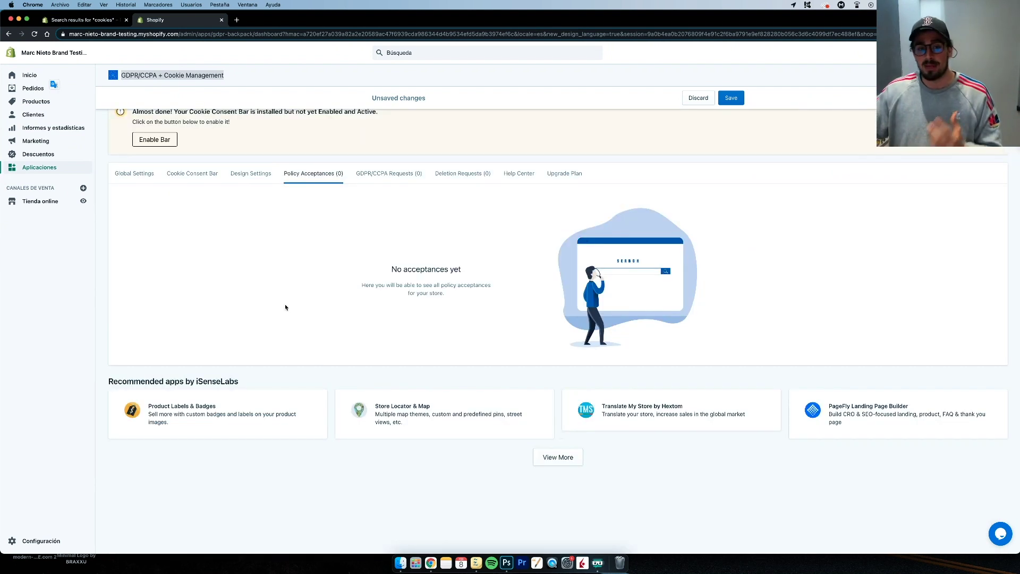
pyautogui.click(390, 177)
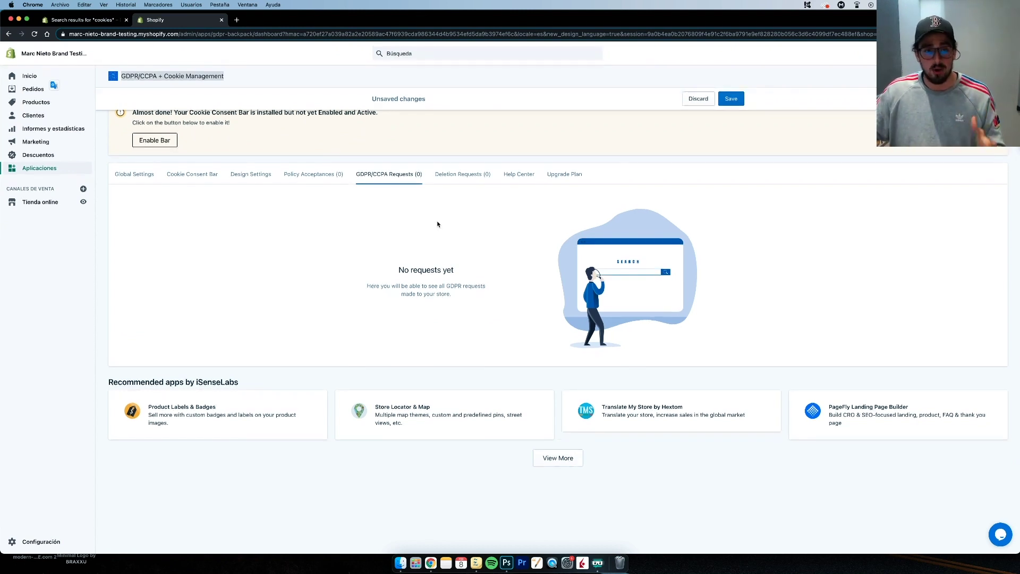
pyautogui.click(242, 180)
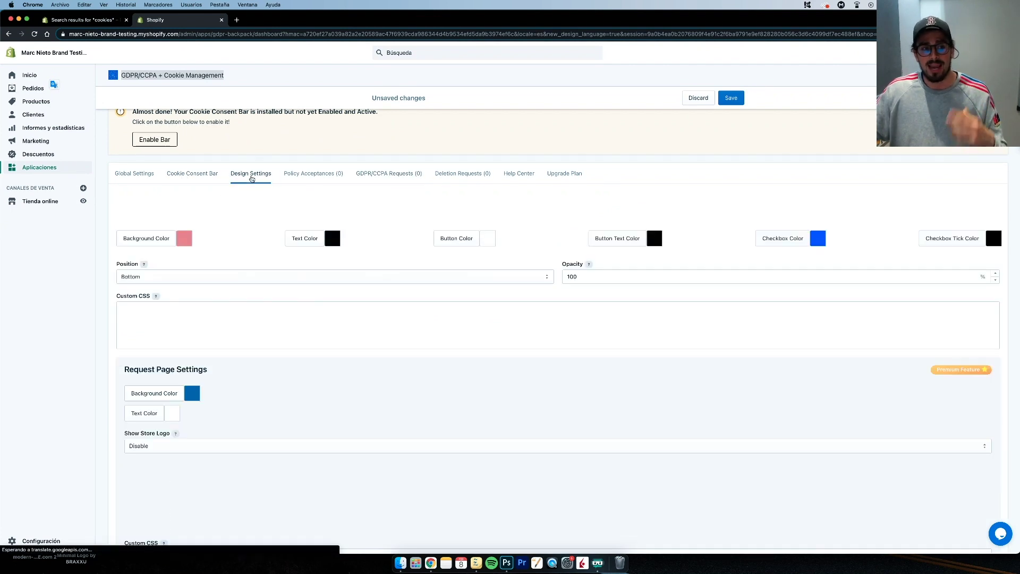
pyautogui.click(149, 178)
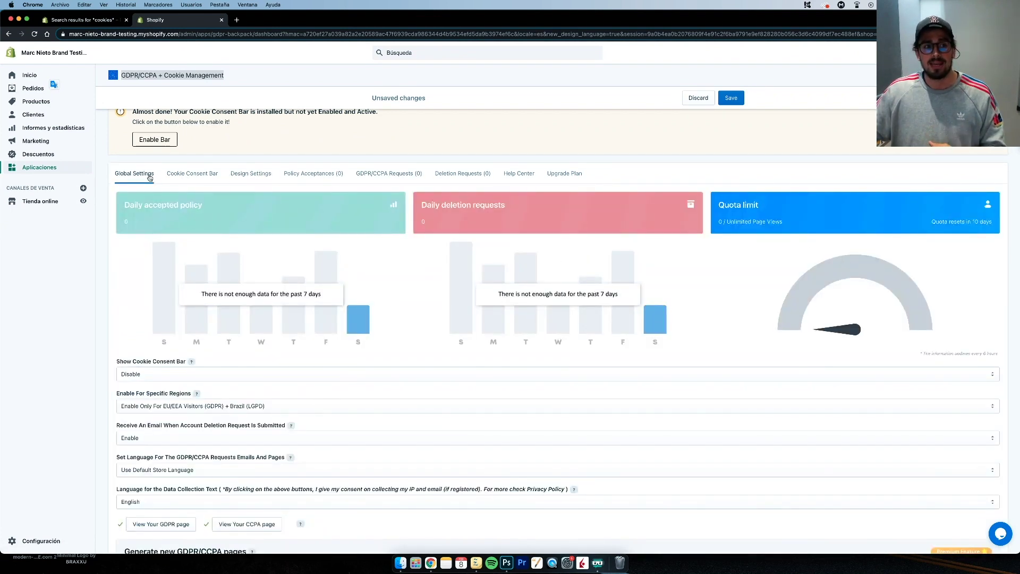
pyautogui.click(193, 179)
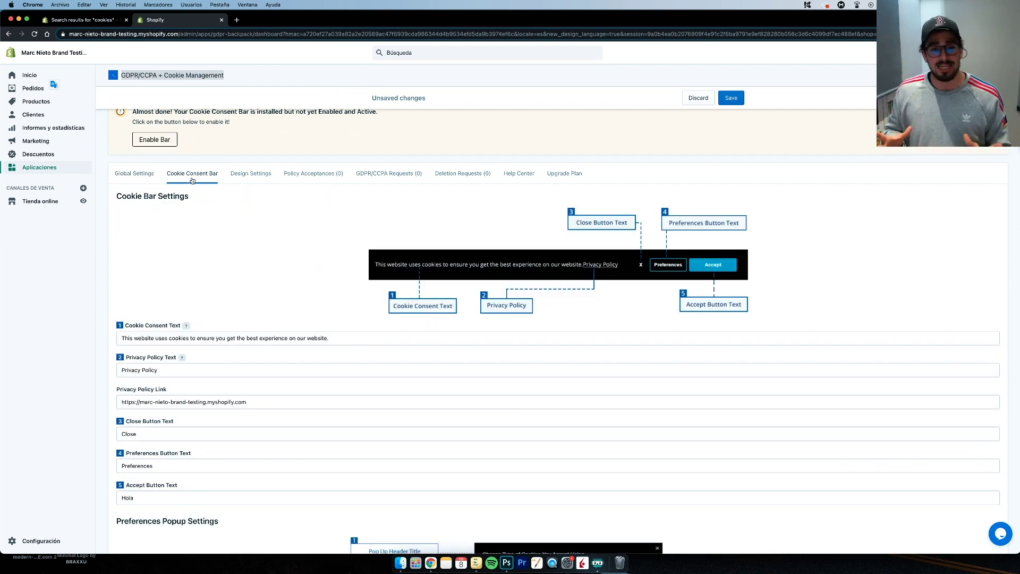